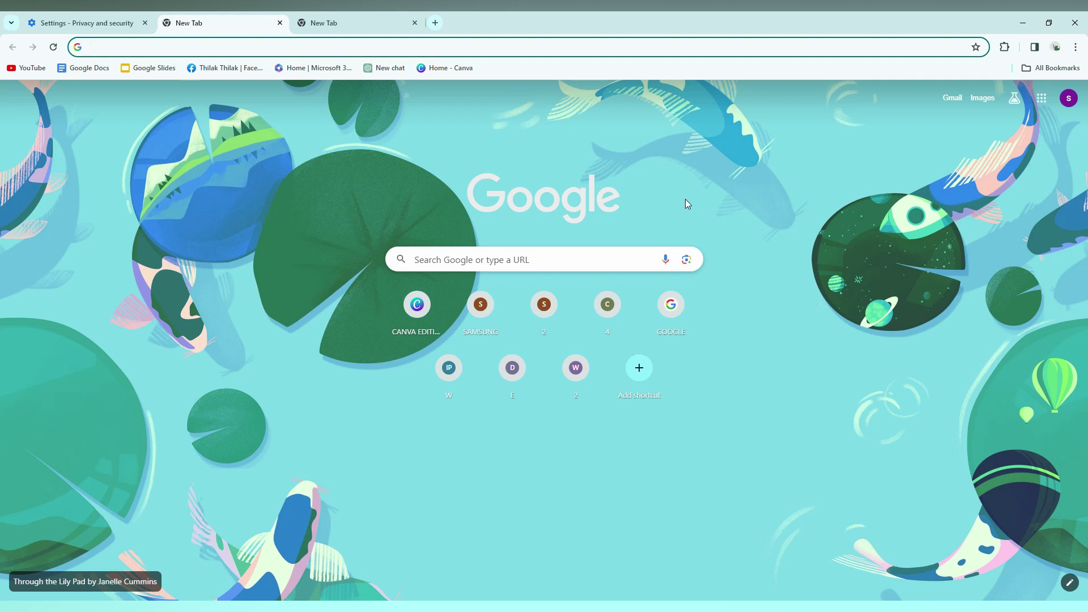
Step: Bring up Chrome's Privacy and security settings page via the browser menu
left_click(1075, 46)
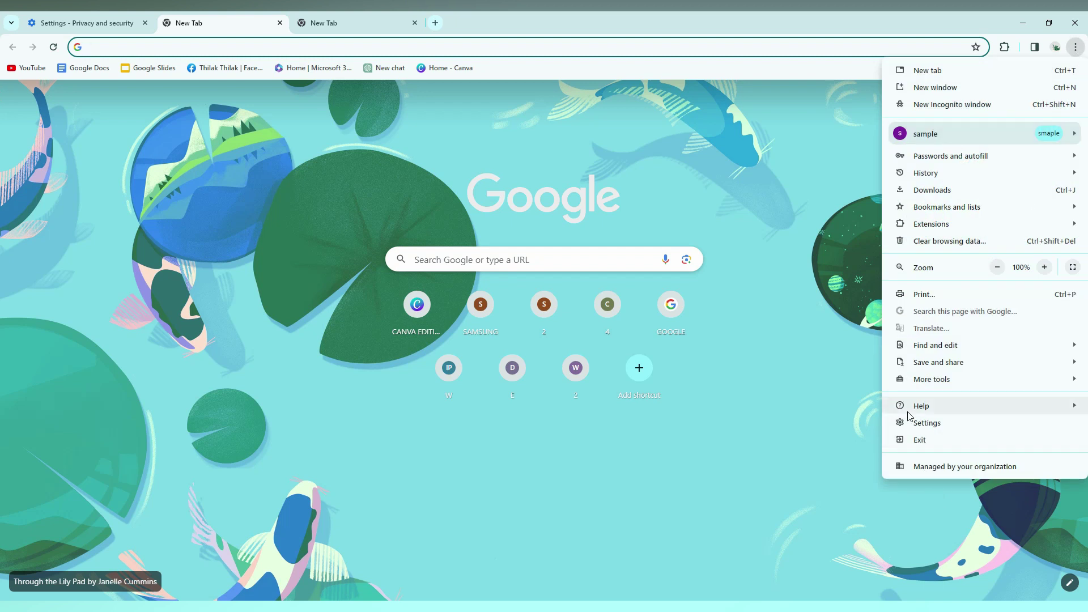
left_click(54, 23)
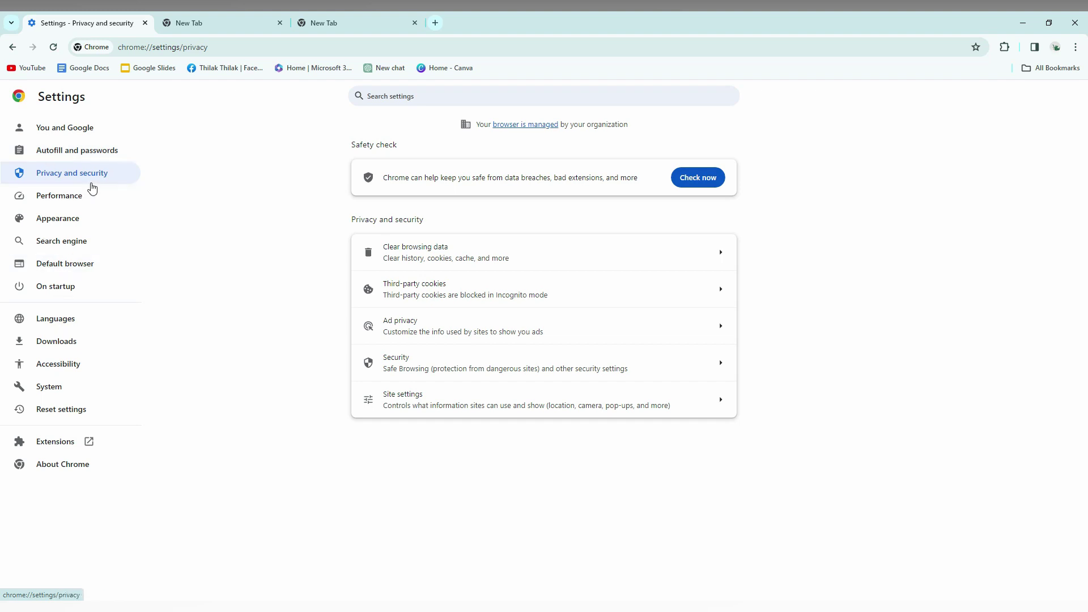
Step: Show the Search engine settings, then close one extra New Tab
left_click(68, 246)
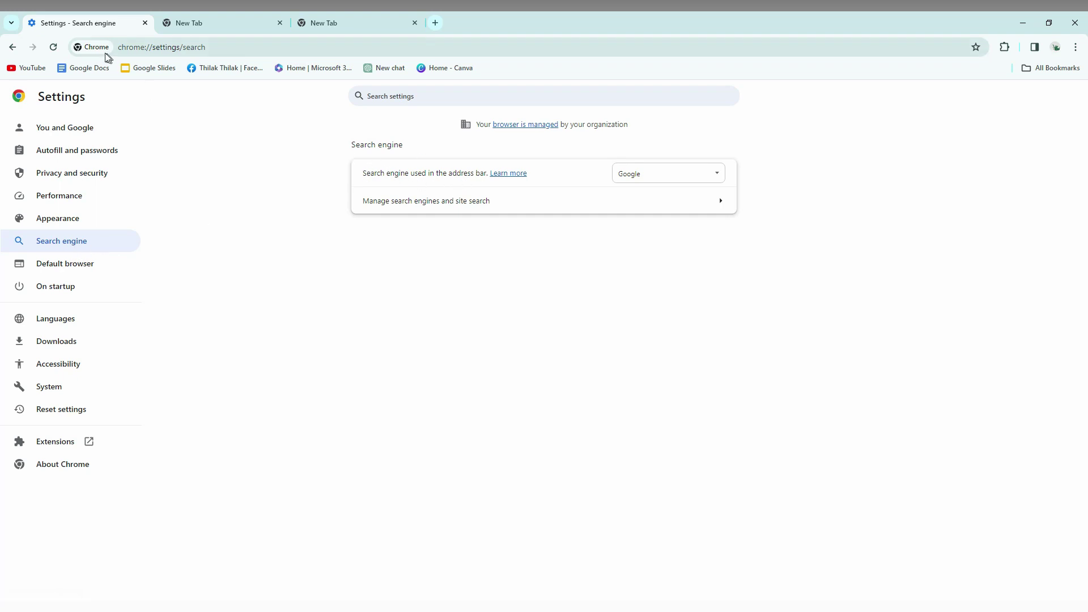
key("ctrl+Tab")
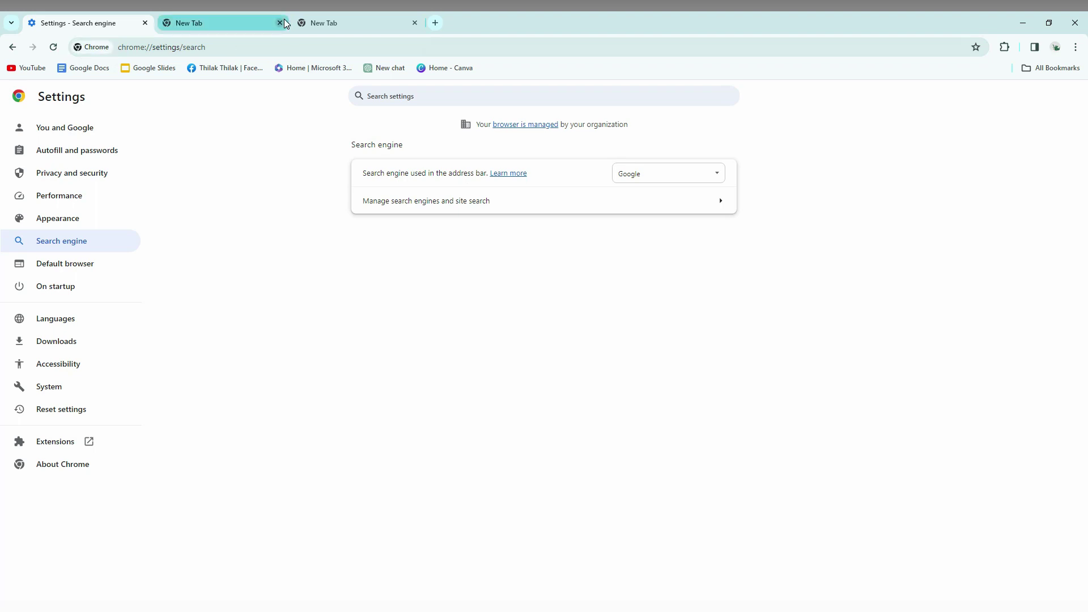
key("ctrl+w")
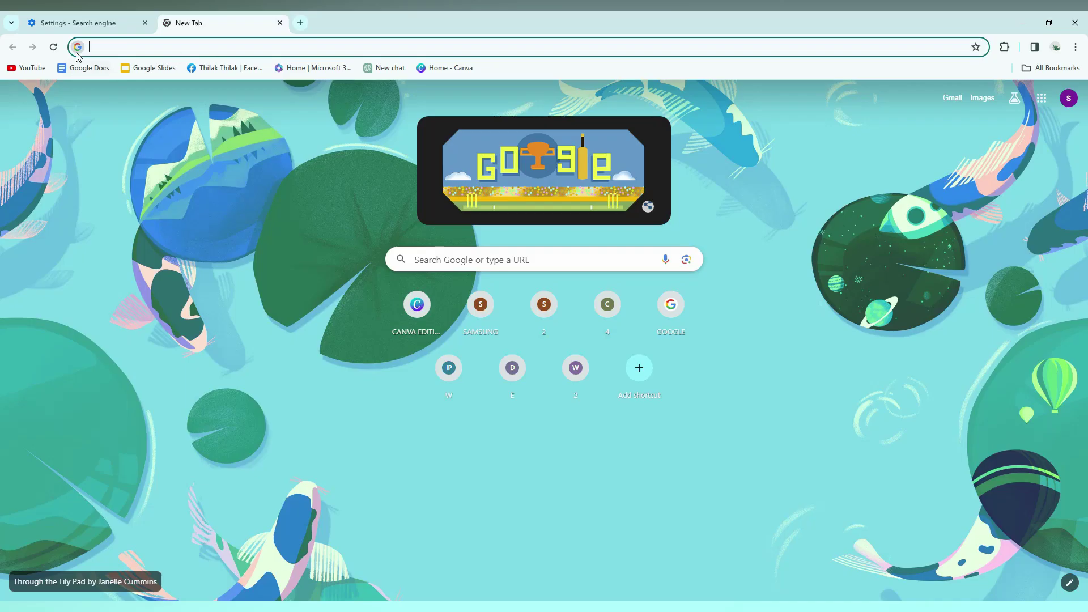
Step: Choose Bing as the address-bar search engine in the Search engine settings
left_click(94, 22)
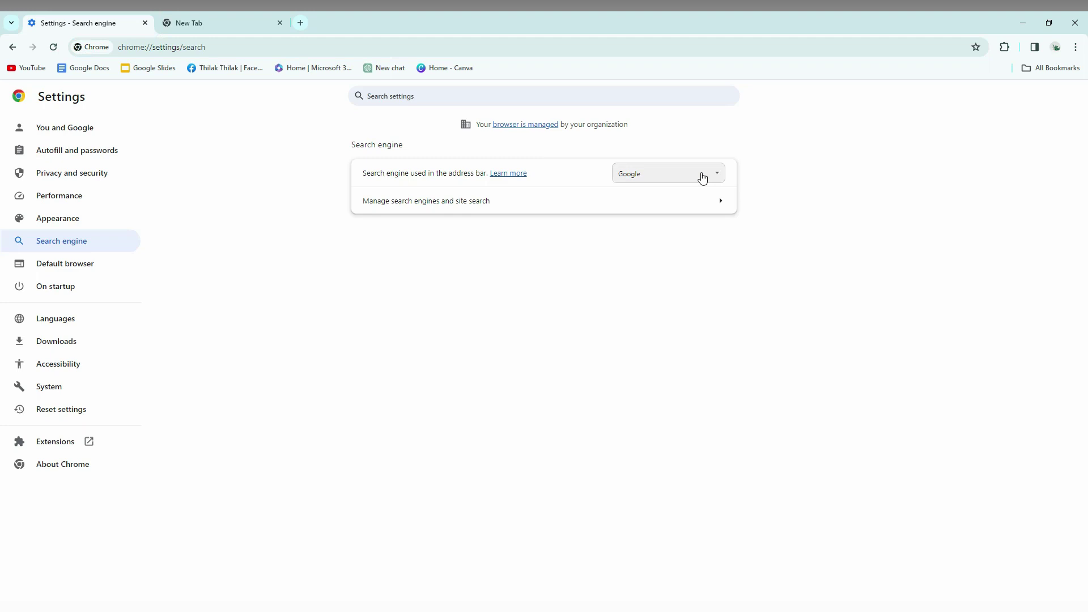
left_click(702, 176)
left_click(697, 198)
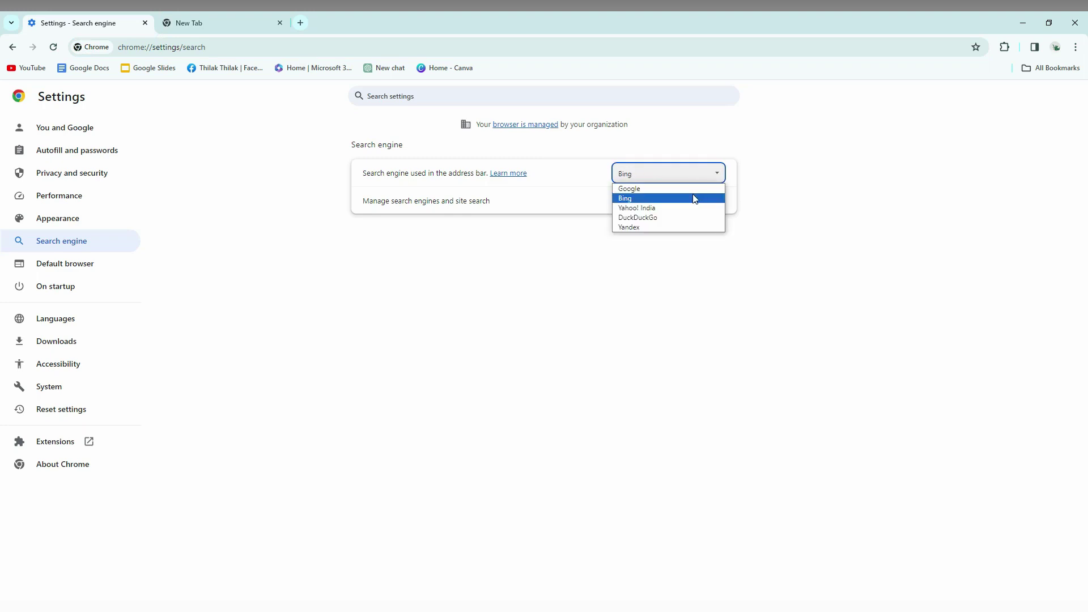
left_click(703, 183)
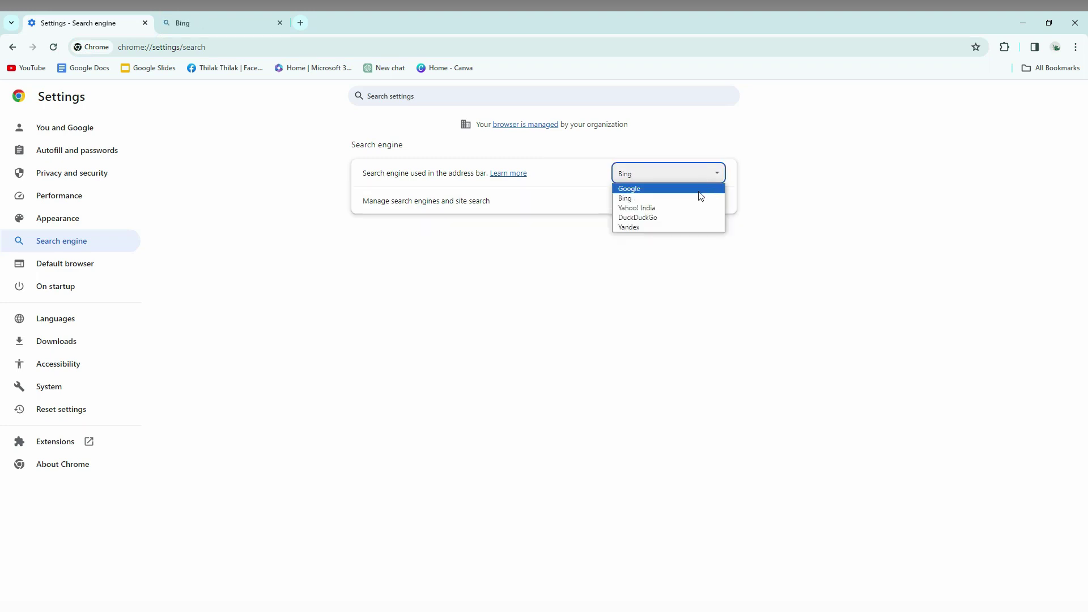
left_click(692, 199)
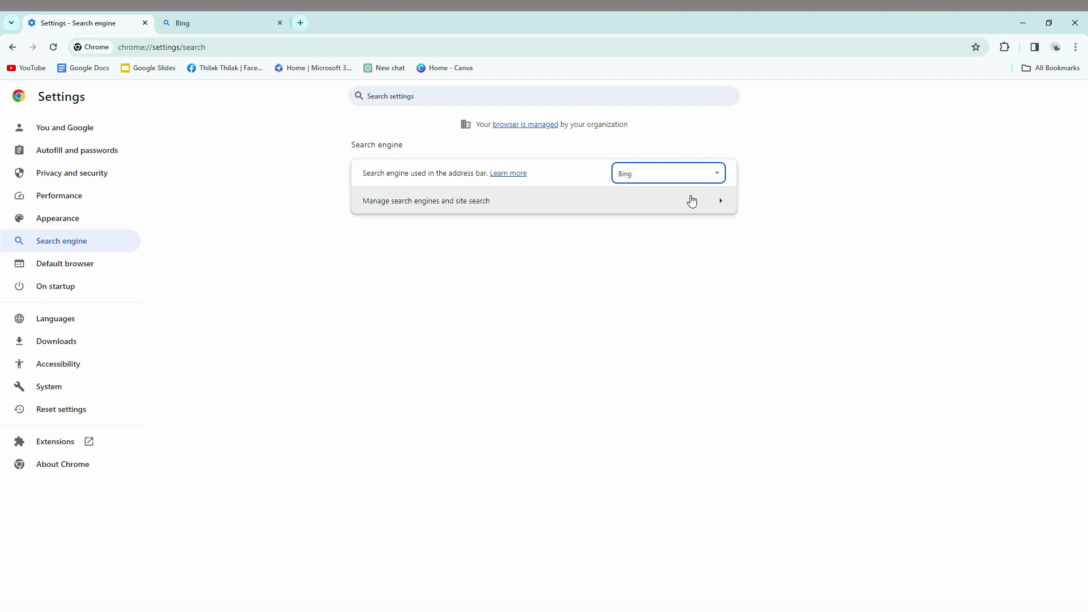
Step: Switch to the second tab showing the Microsoft Bing homepage
left_click(180, 22)
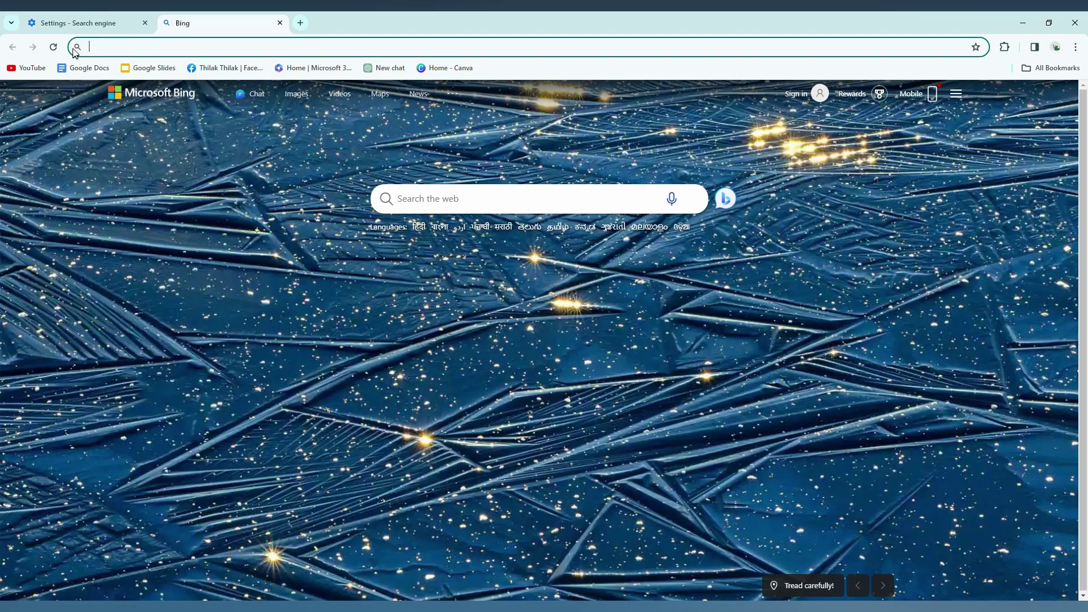